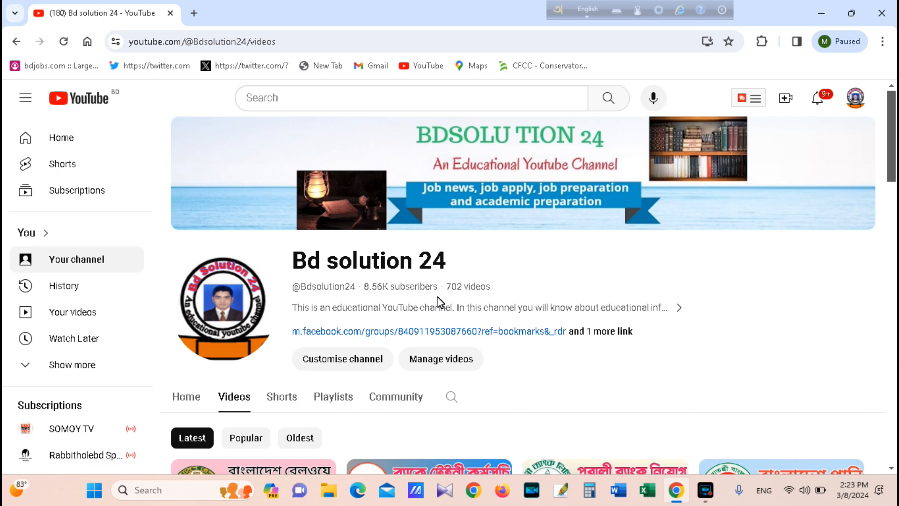
Step: Look through the uploaded job circular videos on the Bd solution 24 YouTube channel
{"action": "scroll", "coordinate": [524, 391], "scroll_direction": "down", "scroll_amount": 2}
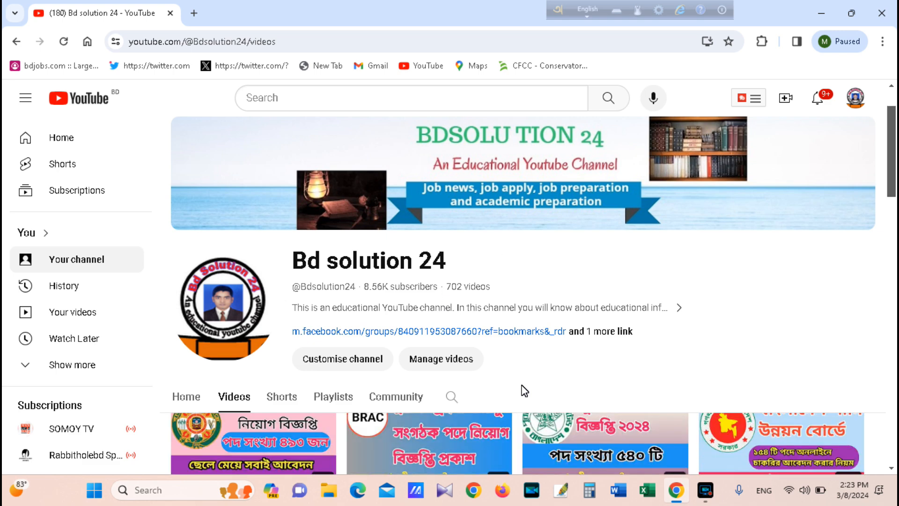
{"action": "scroll", "coordinate": [522, 386], "scroll_direction": "down", "scroll_amount": 3}
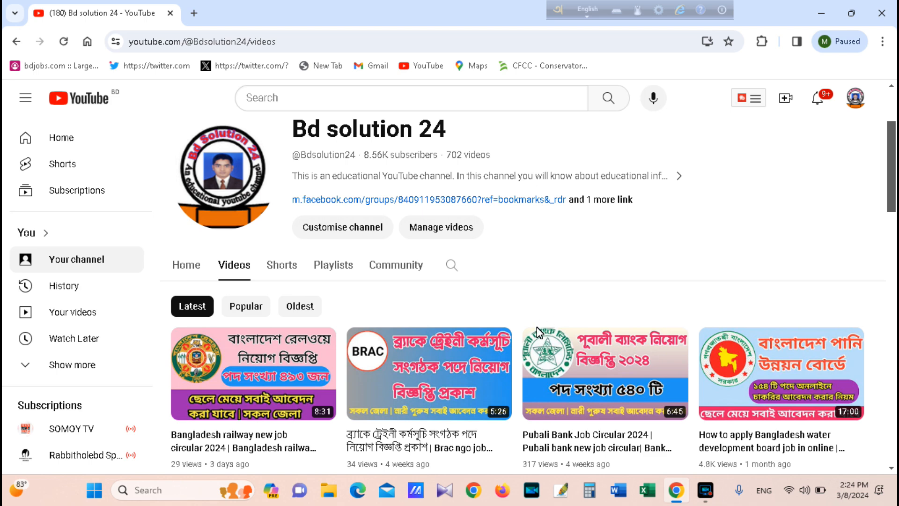
{"action": "scroll", "coordinate": [538, 328], "scroll_direction": "down", "scroll_amount": 10}
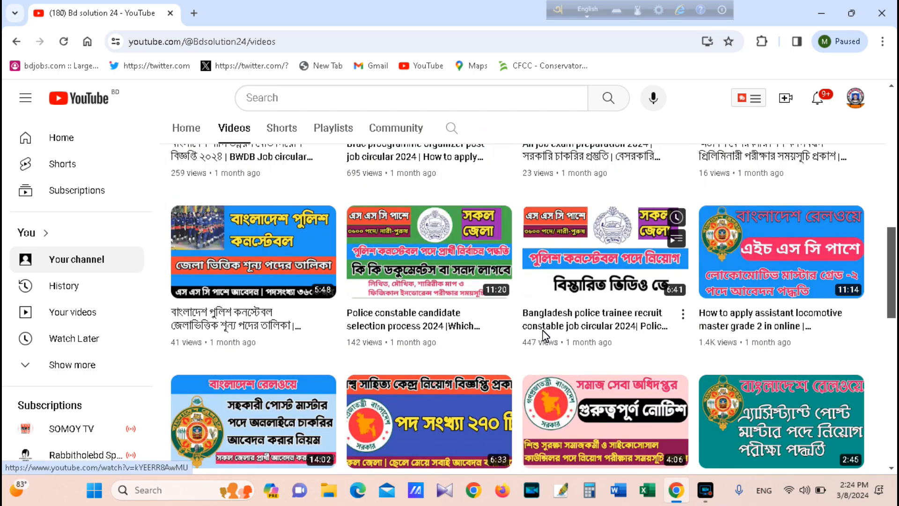
{"action": "scroll", "coordinate": [541, 339], "scroll_direction": "down", "scroll_amount": 3}
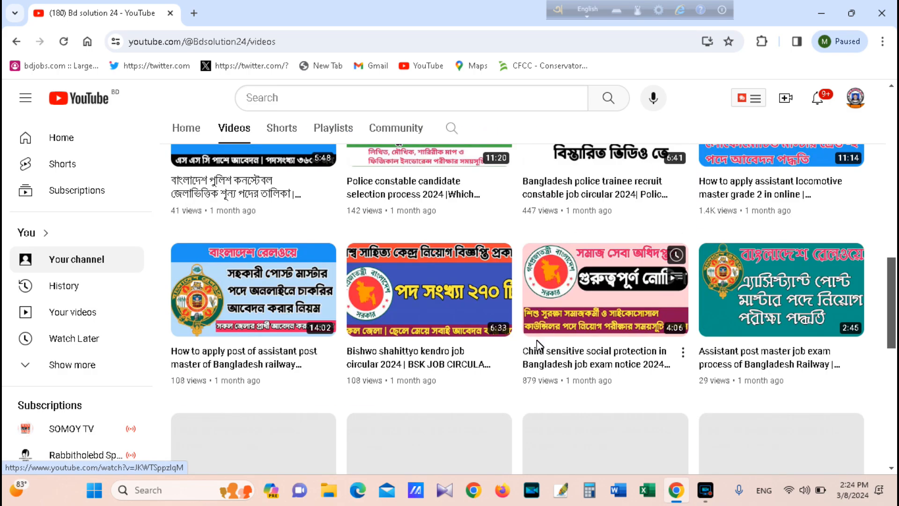
{"action": "scroll", "coordinate": [536, 340], "scroll_direction": "down", "scroll_amount": 3}
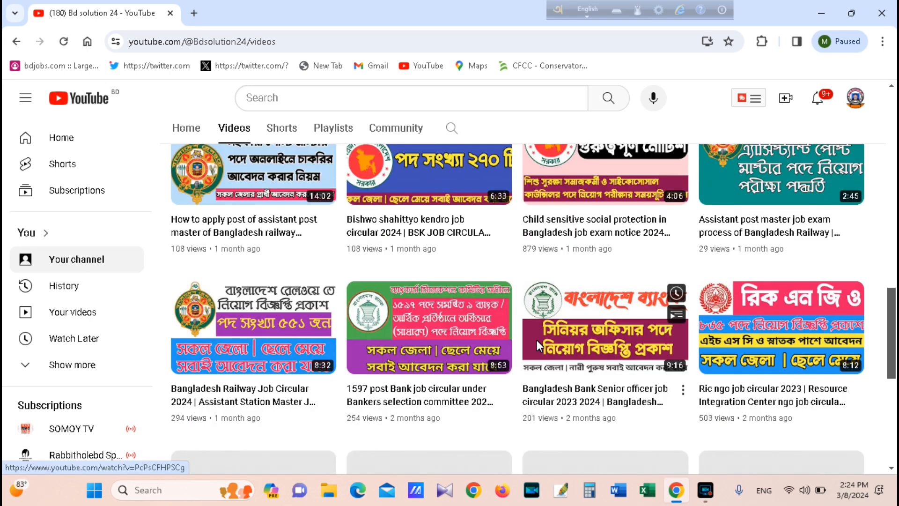
{"action": "scroll", "coordinate": [536, 340], "scroll_direction": "down", "scroll_amount": 3}
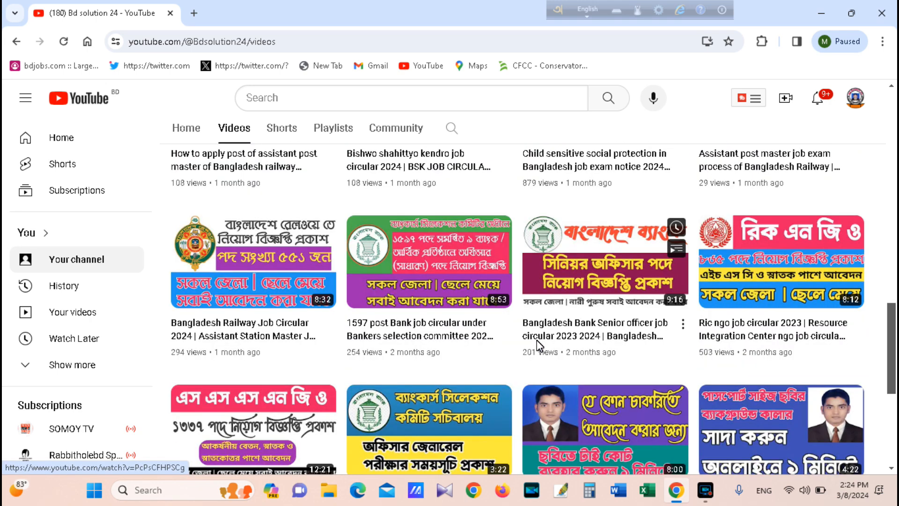
{"action": "scroll", "coordinate": [538, 350], "scroll_direction": "down", "scroll_amount": 3}
{"action": "mouse_move", "coordinate": [538, 344]}
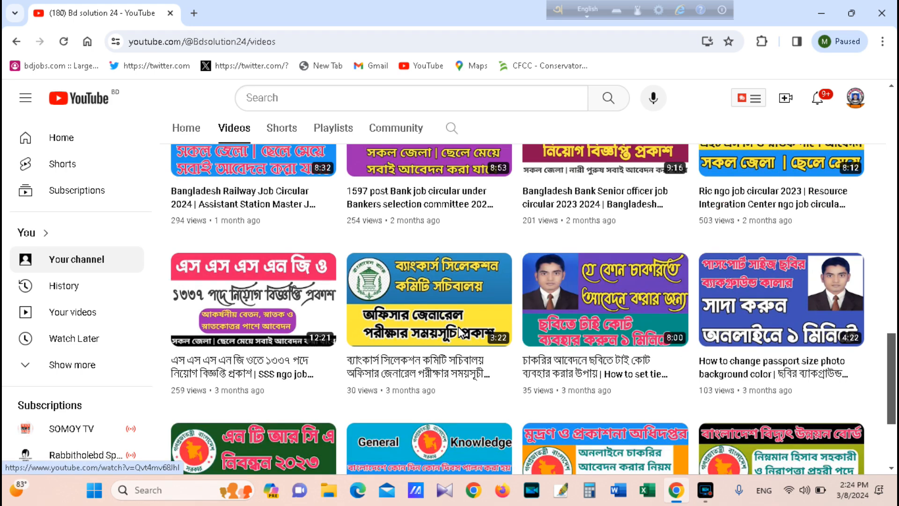
{"action": "mouse_move", "coordinate": [392, 304]}
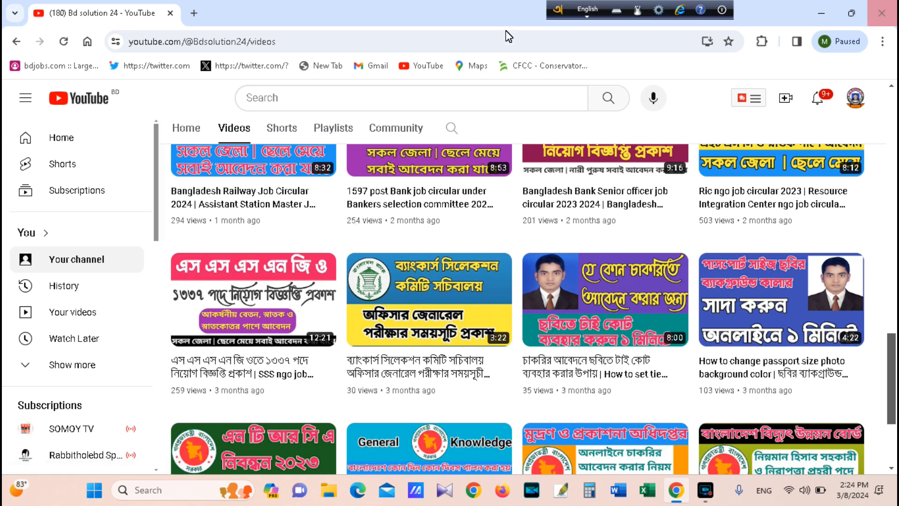
Step: Open the bdjobs.com website in a new browser tab
{"action": "left_click", "coordinate": [194, 13]}
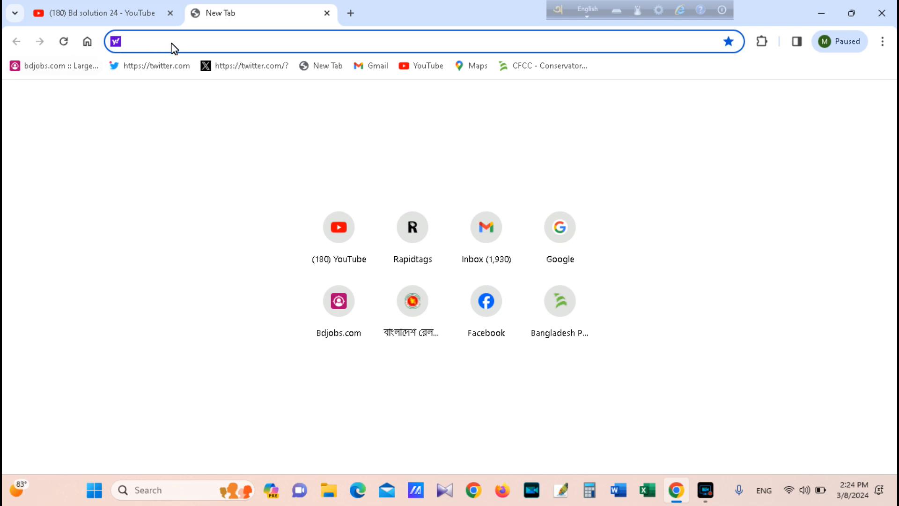
{"action": "type", "text": "bdjobs.com"}
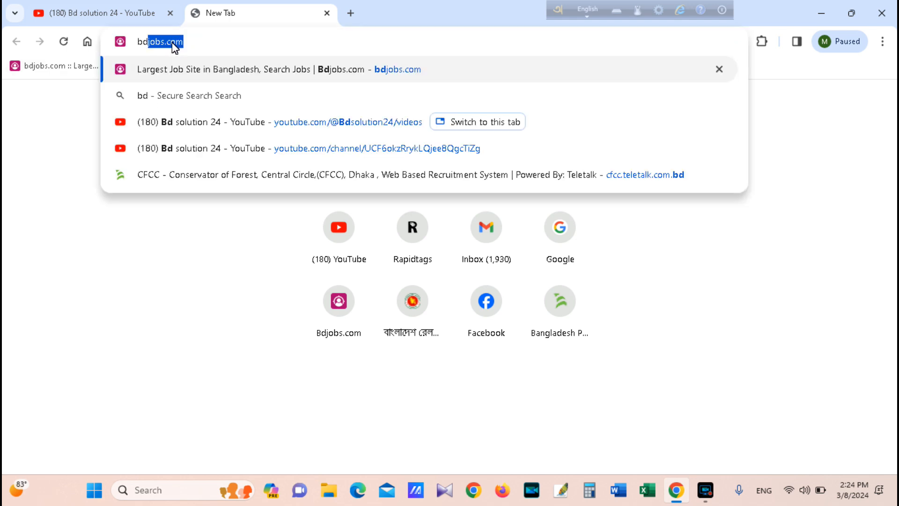
{"action": "left_click", "coordinate": [204, 42]}
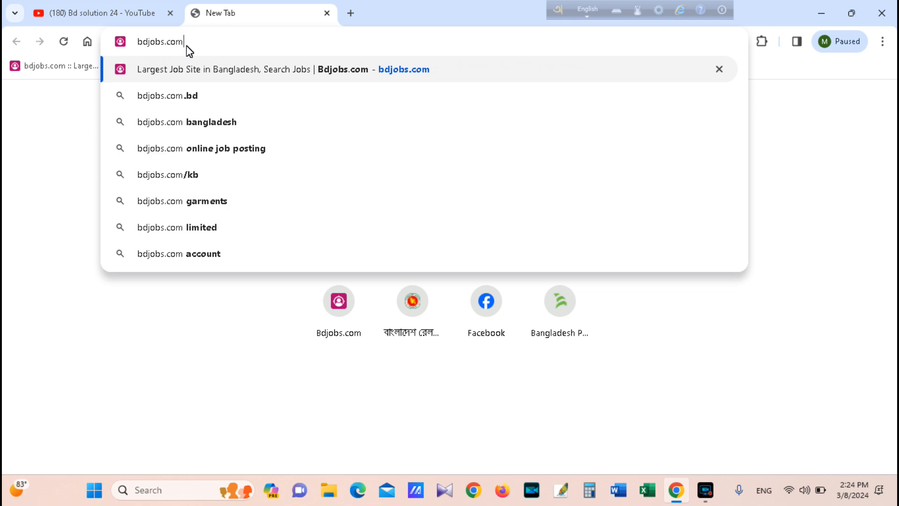
{"action": "key", "text": "Return"}
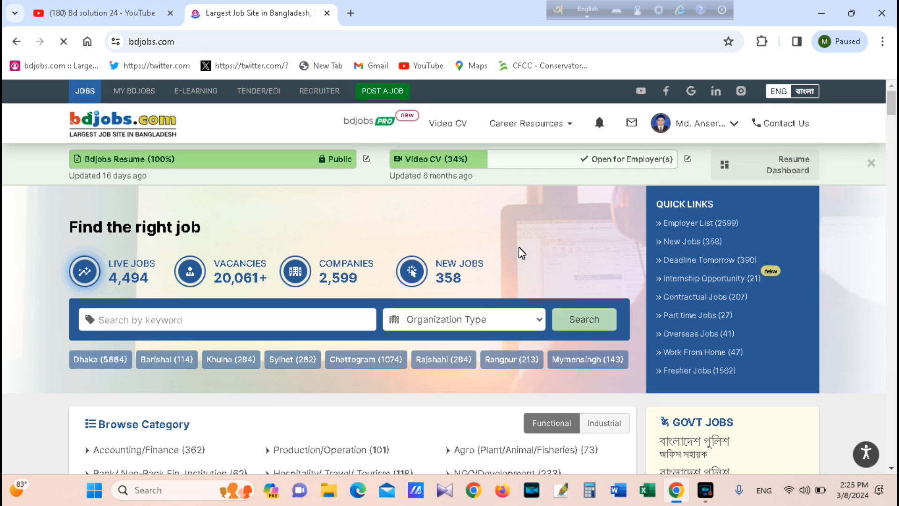
Step: Find the BURO Bangladesh entry among the Hot Jobs and open its কর্মসূচী সংগঠক (গ্রেড-১৪) circular
{"action": "scroll", "coordinate": [521, 253], "scroll_direction": "down", "scroll_amount": 8}
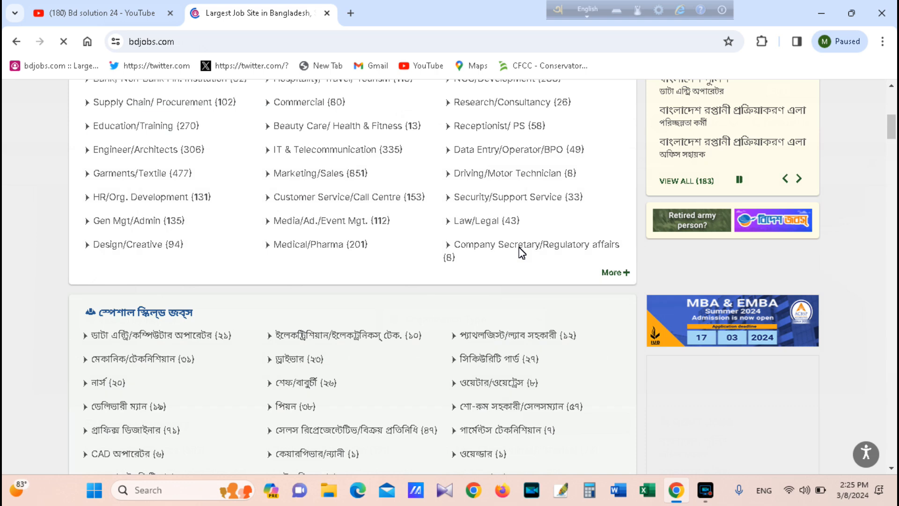
{"action": "scroll", "coordinate": [521, 253], "scroll_direction": "down", "scroll_amount": 7}
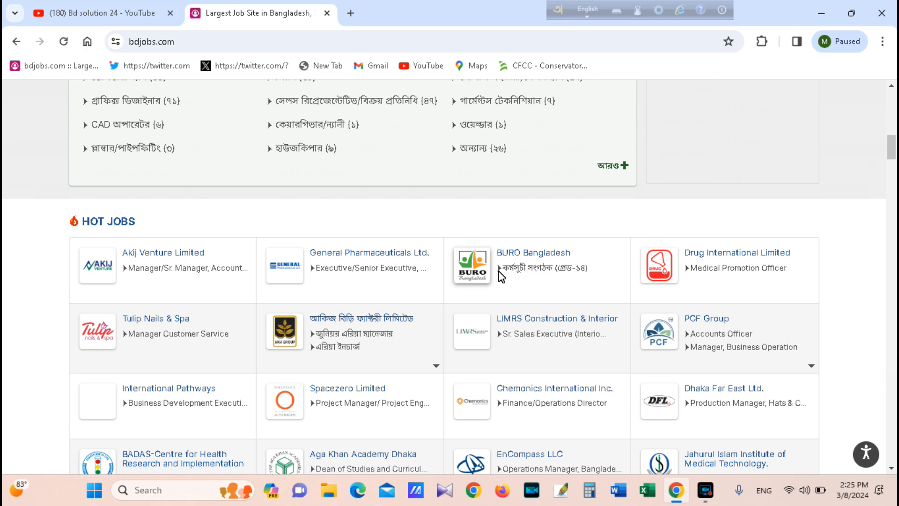
{"action": "left_click", "coordinate": [515, 267]}
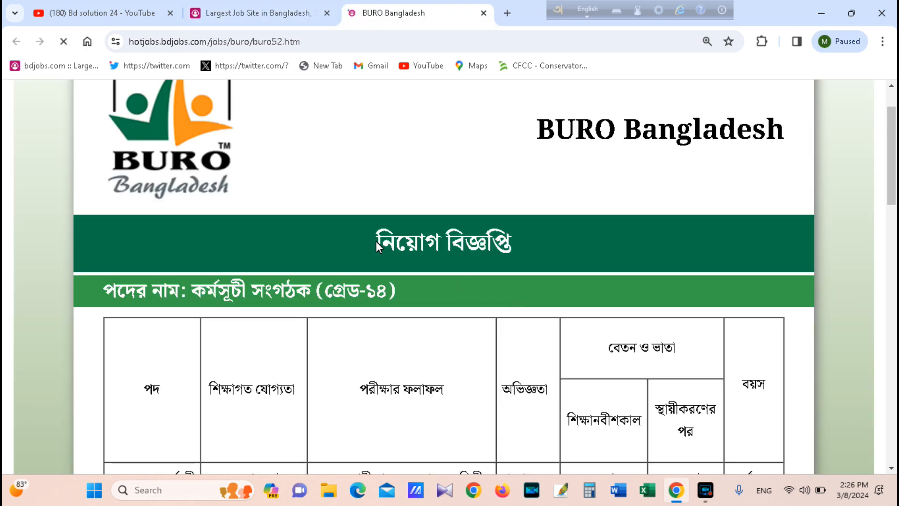
Step: Review the circular's requirements and application conditions, and start the online application for the post
{"action": "scroll", "coordinate": [381, 243], "scroll_direction": "down", "scroll_amount": 10}
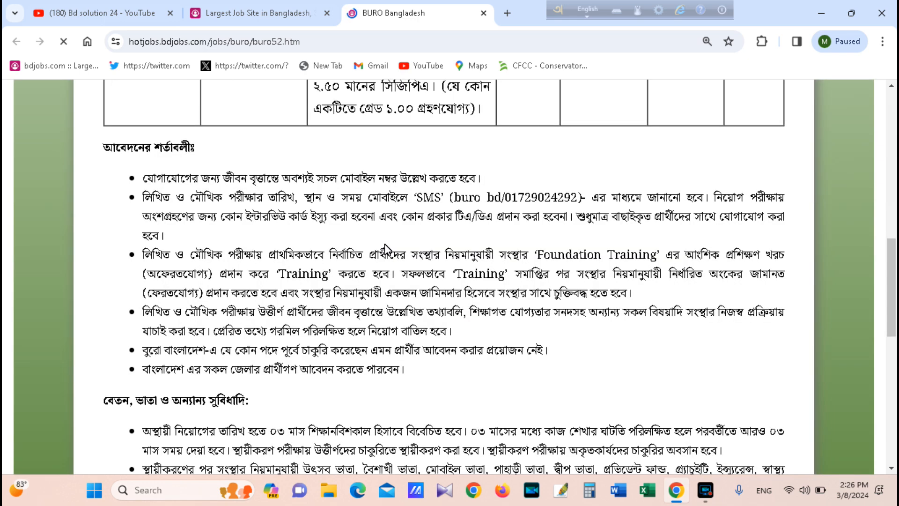
{"action": "scroll", "coordinate": [384, 244], "scroll_direction": "down", "scroll_amount": 7}
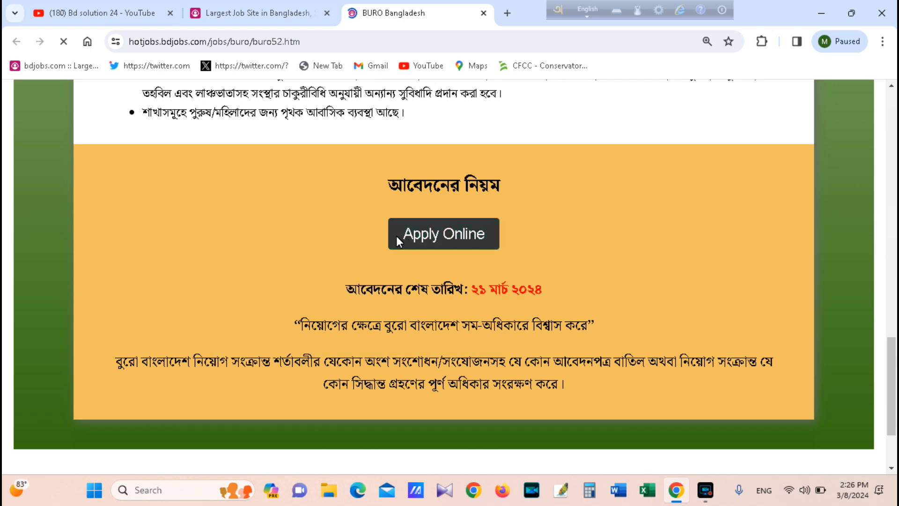
{"action": "left_click", "coordinate": [454, 237]}
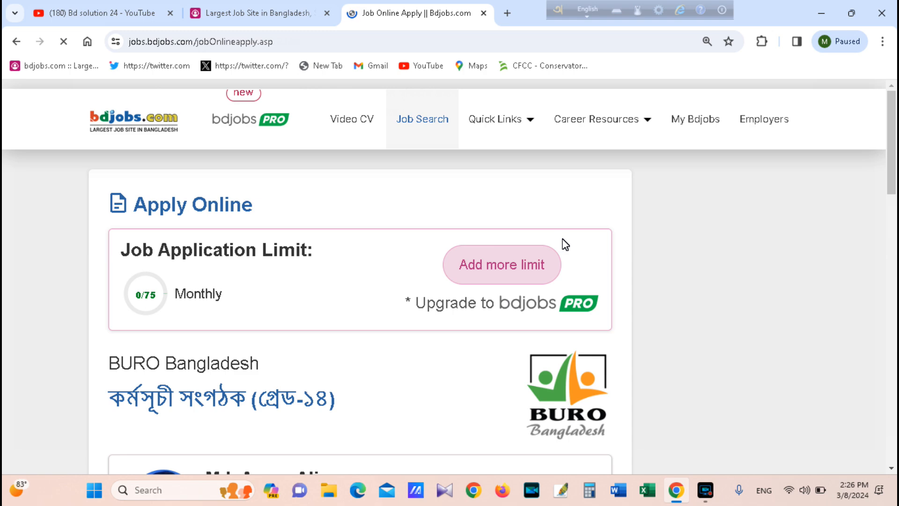
Step: Review the applicant details on the application form and enter 35000 as the expected monthly salary
{"action": "scroll", "coordinate": [363, 302], "scroll_direction": "down", "scroll_amount": 2}
{"action": "scroll", "coordinate": [469, 311], "scroll_direction": "up", "scroll_amount": 2}
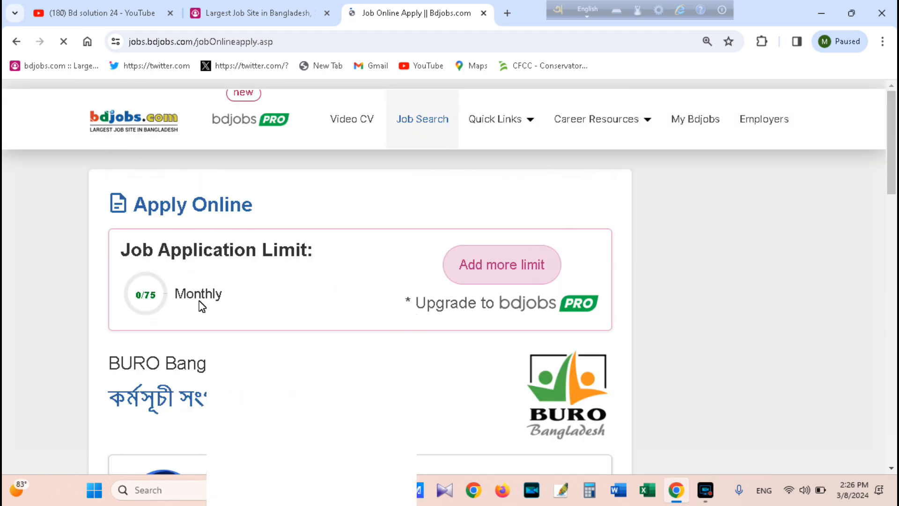
{"action": "scroll", "coordinate": [188, 309], "scroll_direction": "down", "scroll_amount": 1}
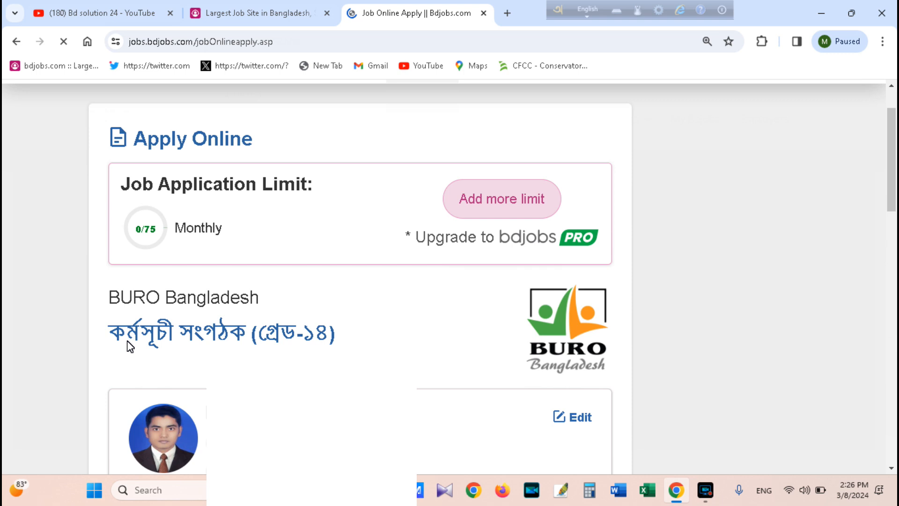
{"action": "scroll", "coordinate": [362, 346], "scroll_direction": "down", "scroll_amount": 1}
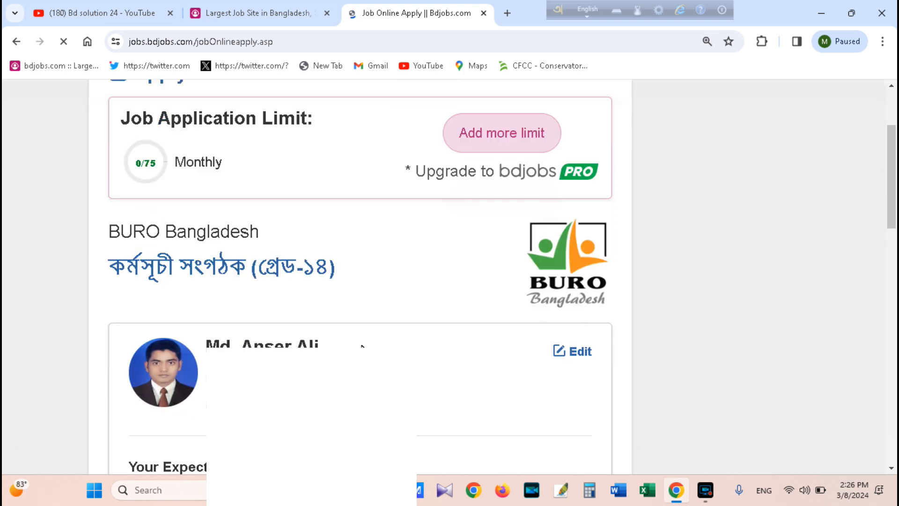
{"action": "scroll", "coordinate": [362, 346], "scroll_direction": "down", "scroll_amount": 2}
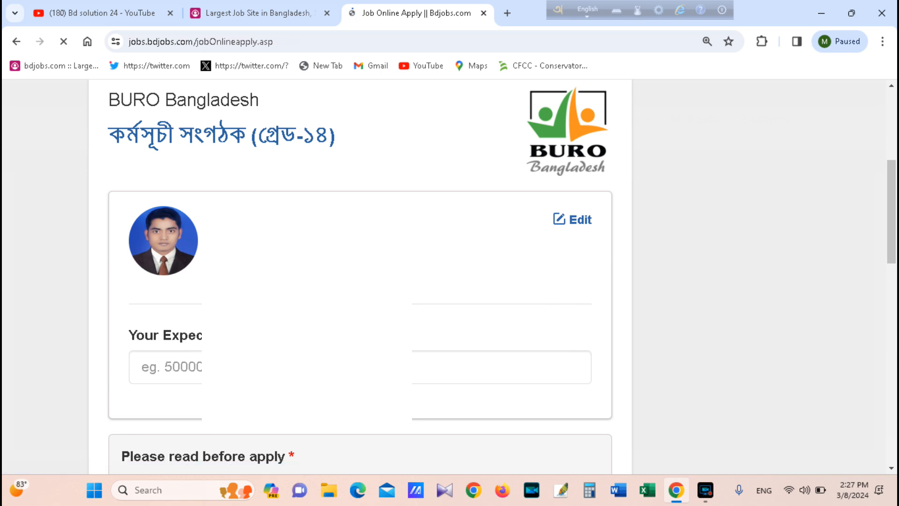
{"action": "scroll", "coordinate": [360, 277], "scroll_direction": "down", "scroll_amount": 1}
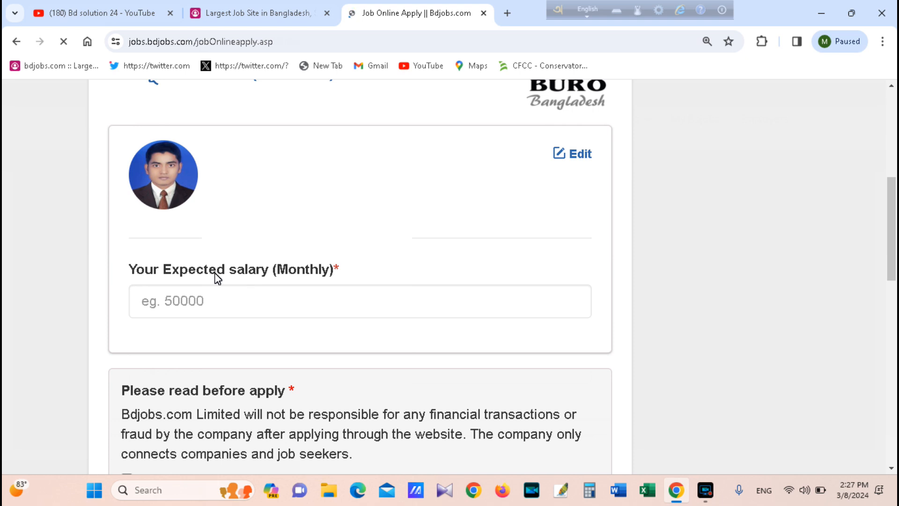
{"action": "left_click", "coordinate": [192, 305]}
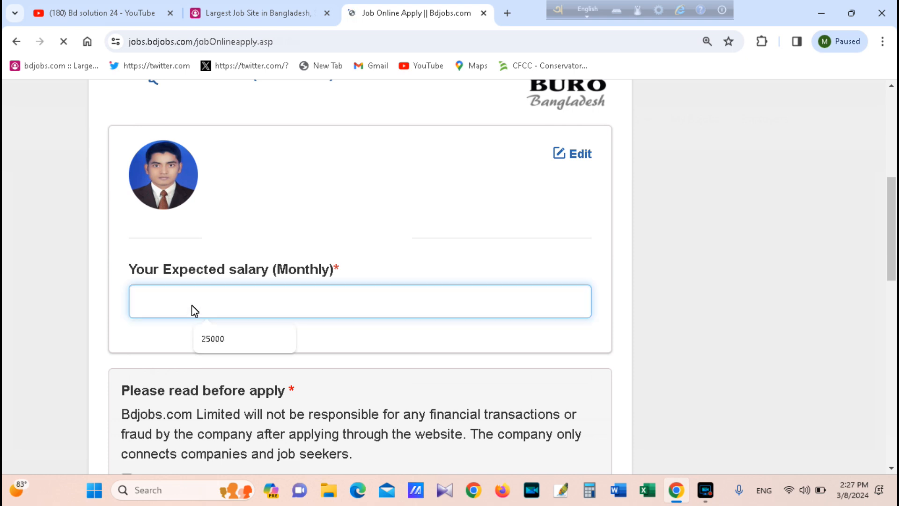
{"action": "type", "text": "35000"}
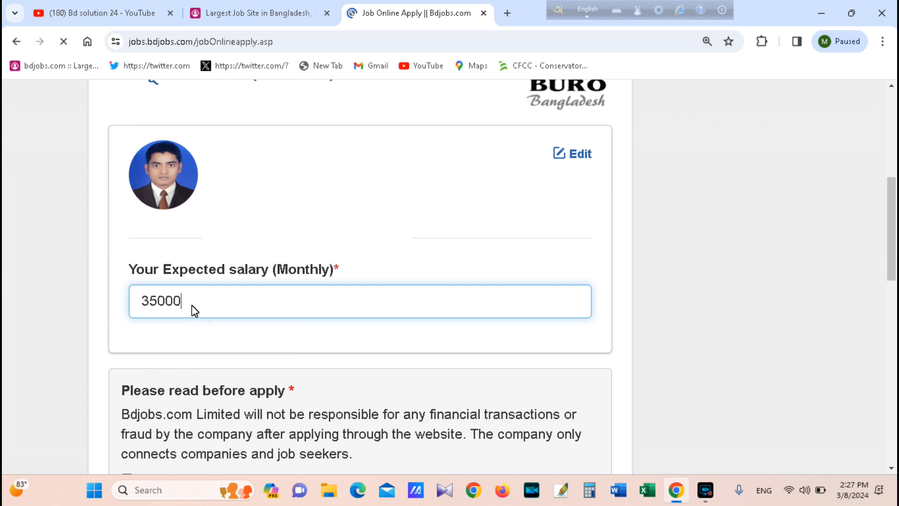
Step: Mark the pre-application warning as read, display it in Bangla, and submit the job application
{"action": "scroll", "coordinate": [291, 305], "scroll_direction": "down", "scroll_amount": 3}
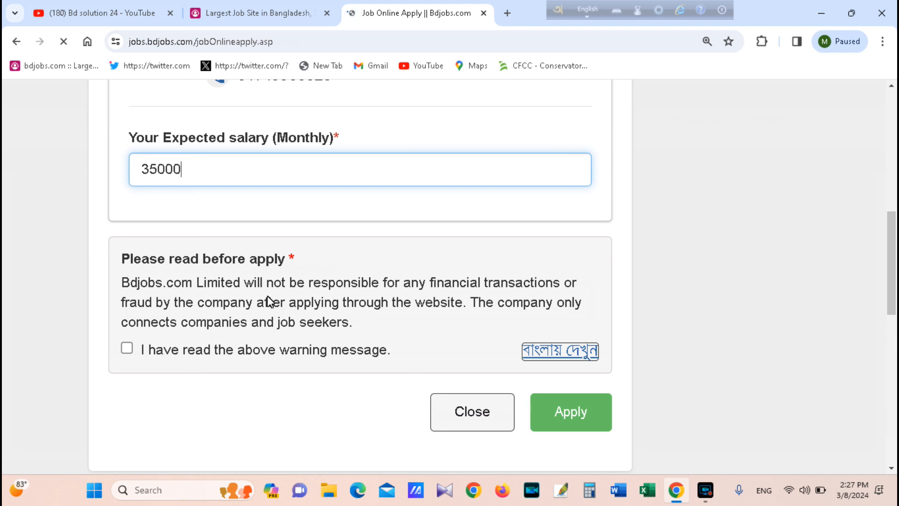
{"action": "left_click", "coordinate": [127, 348]}
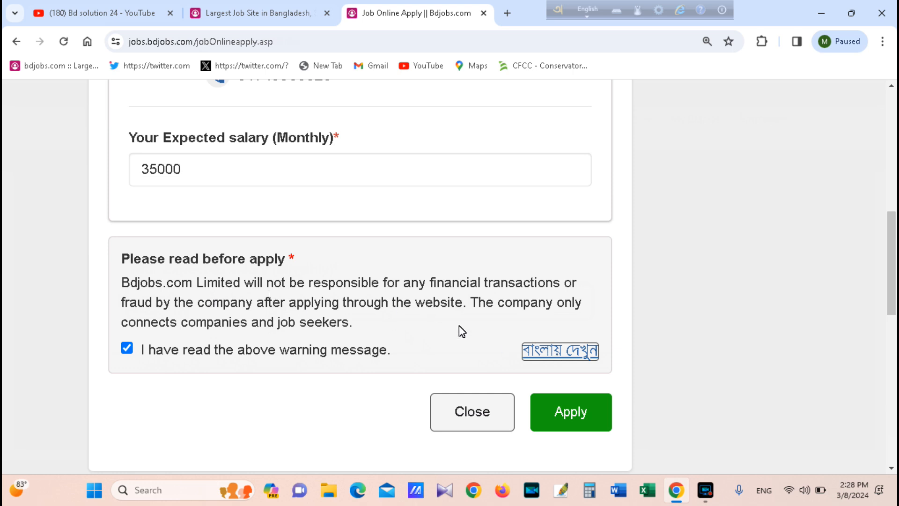
{"action": "left_click", "coordinate": [549, 354]}
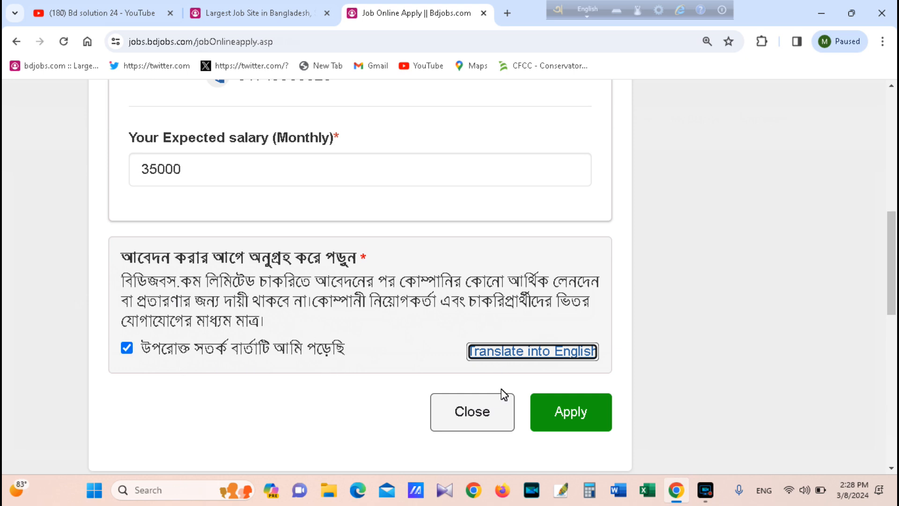
{"action": "left_click", "coordinate": [575, 411]}
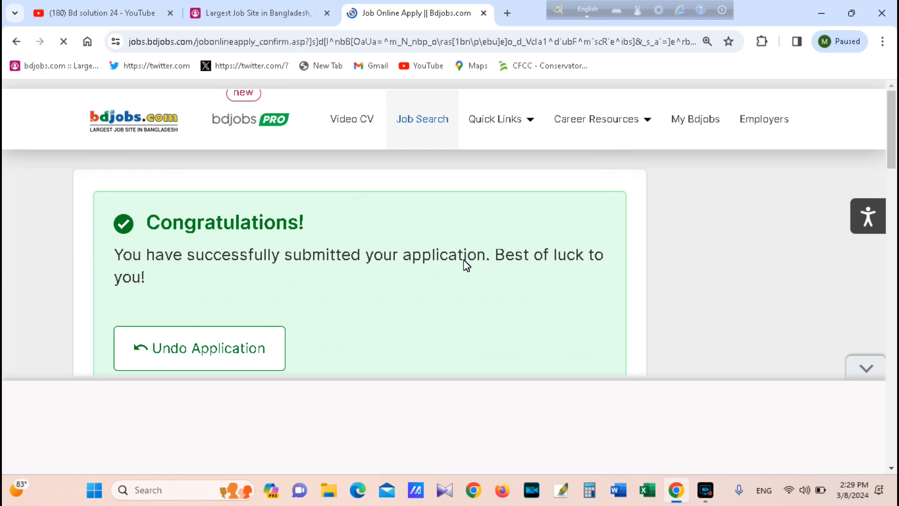
Step: Return to the Bd solution 24 channel's video list on YouTube
{"action": "left_click", "coordinate": [116, 9]}
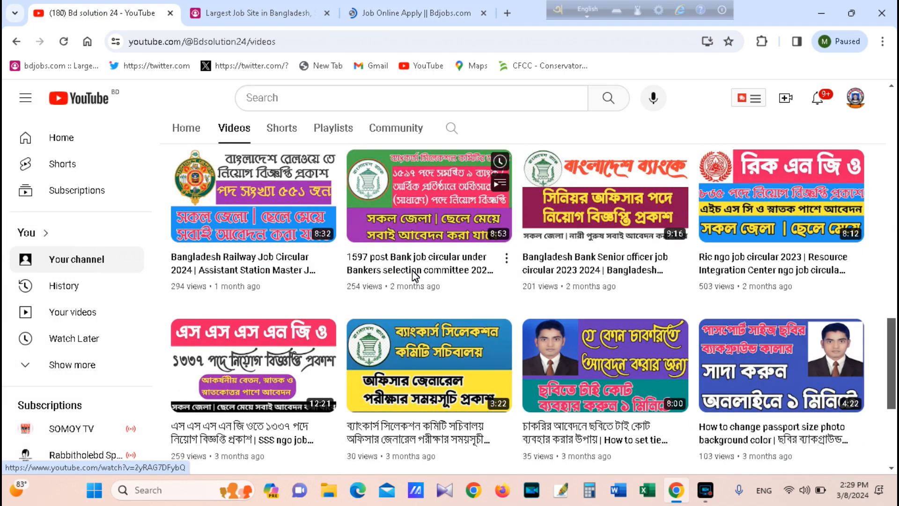